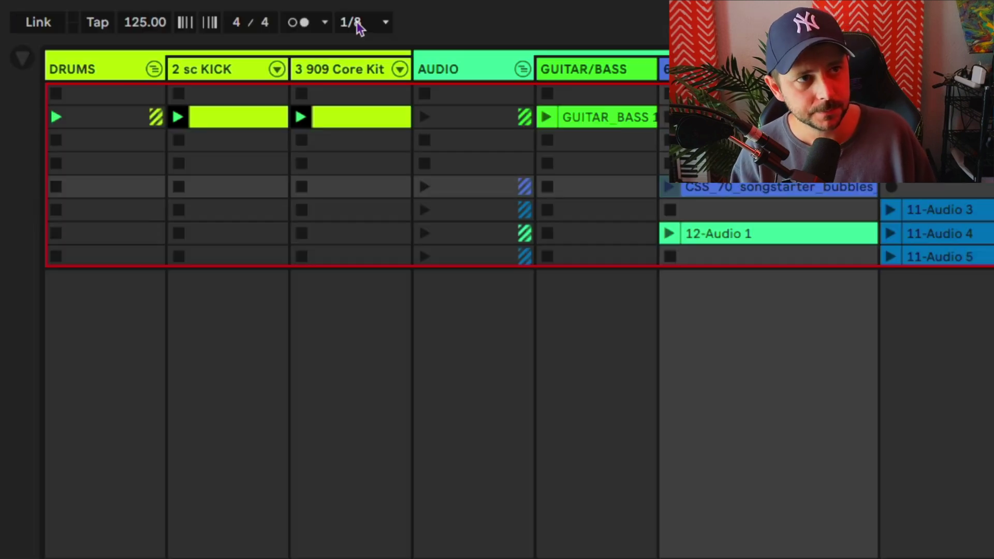
Set the global launch quantization to None
click(150, 11)
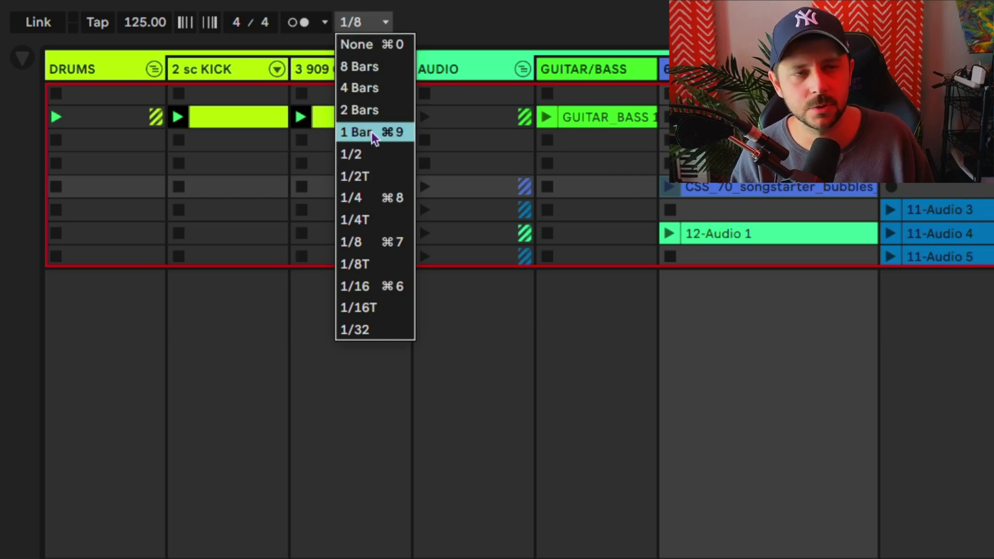
click(362, 45)
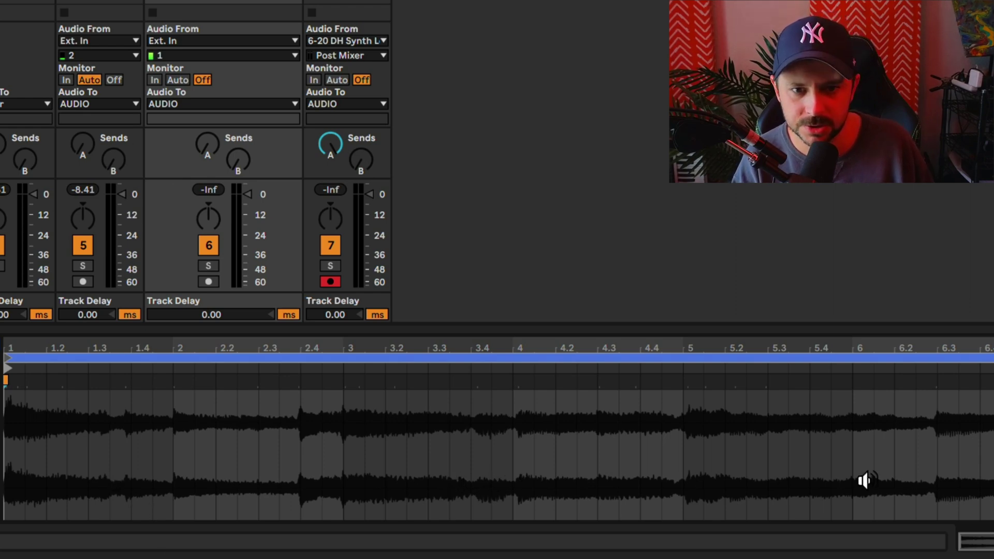
drag(766, 489, 935, 493)
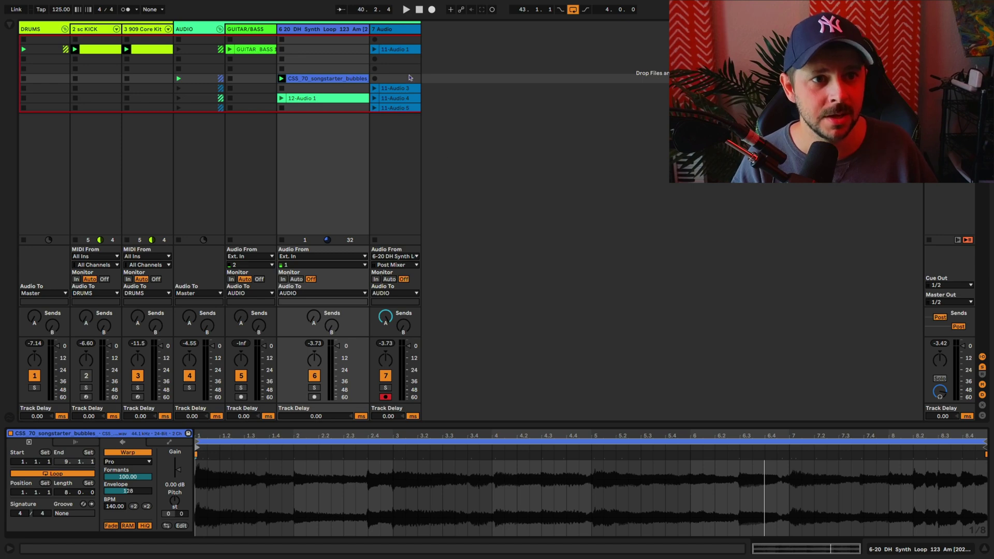
Set the audio input of the 7 Audio track to the 6-20 DH Synth Loop track
click(392, 29)
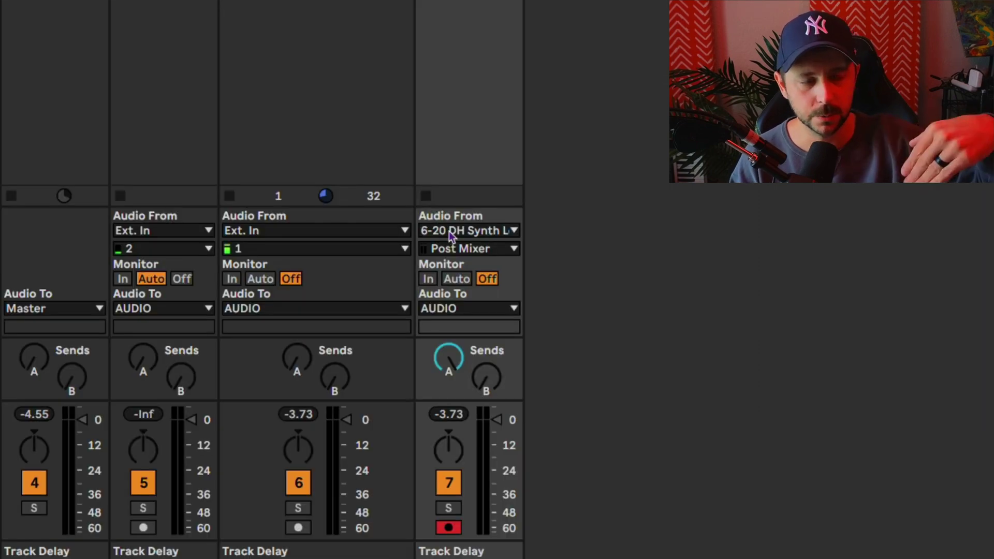
click(449, 232)
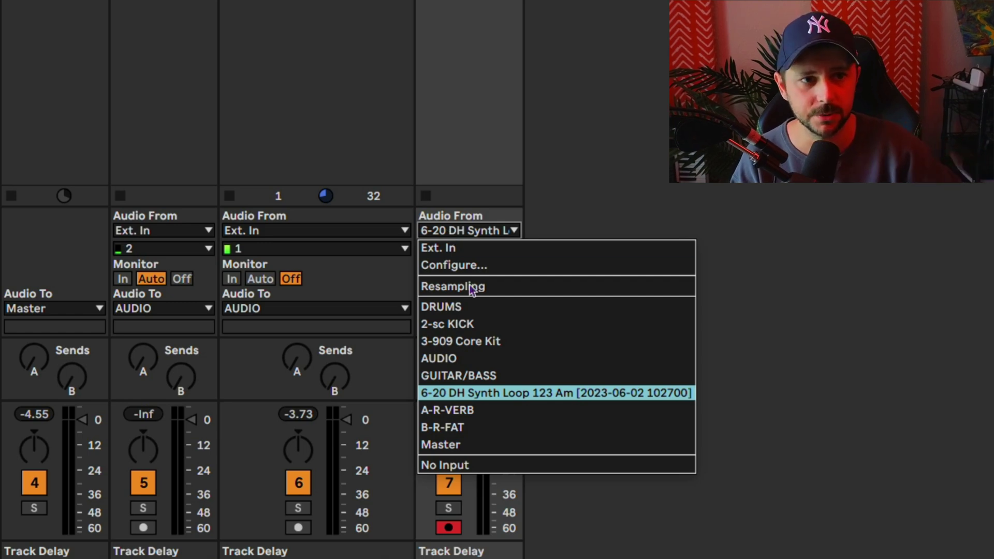
click(485, 395)
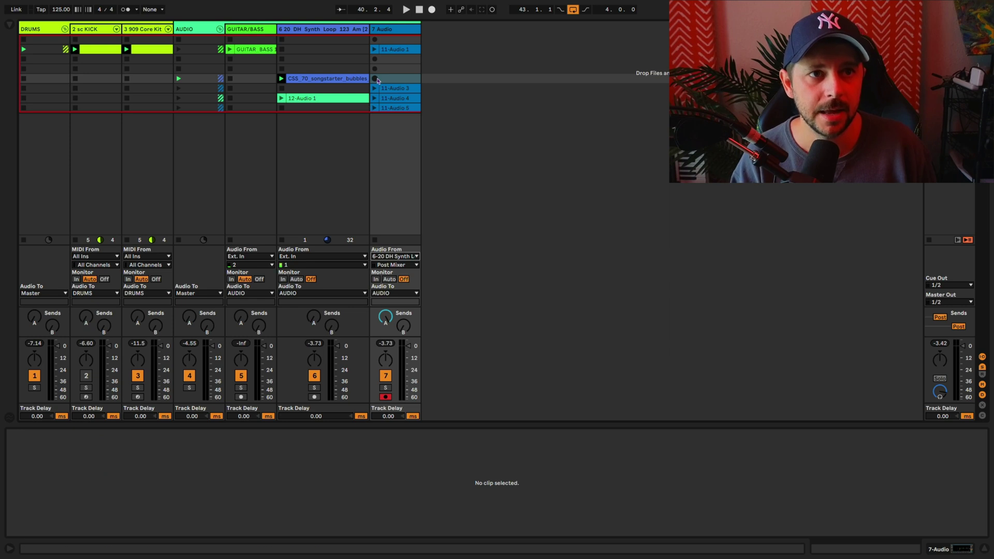
Record a trial take of the CSS_70_songstarter_bubbles clip into the empty 7 Audio slot beside it, audition the take and delete it
click(375, 80)
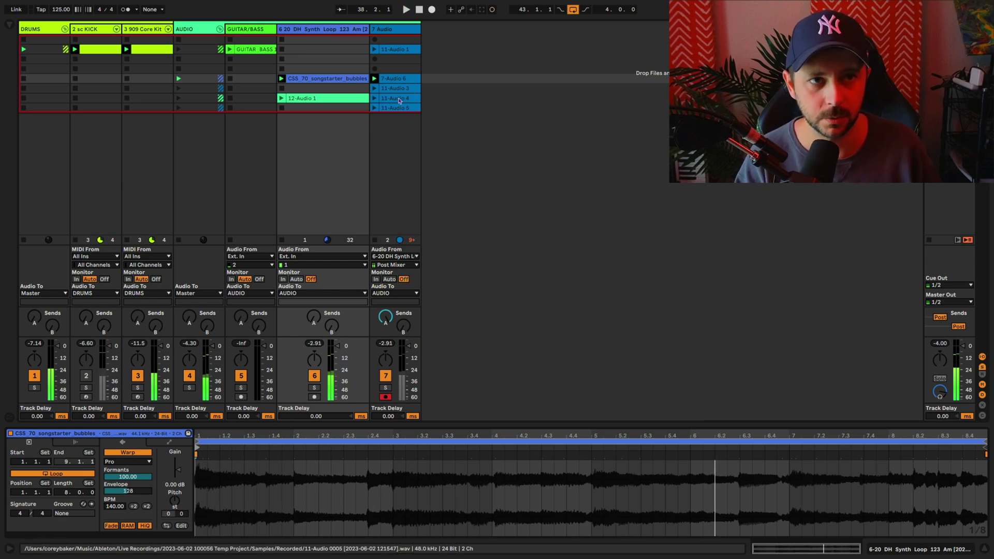
key(space)
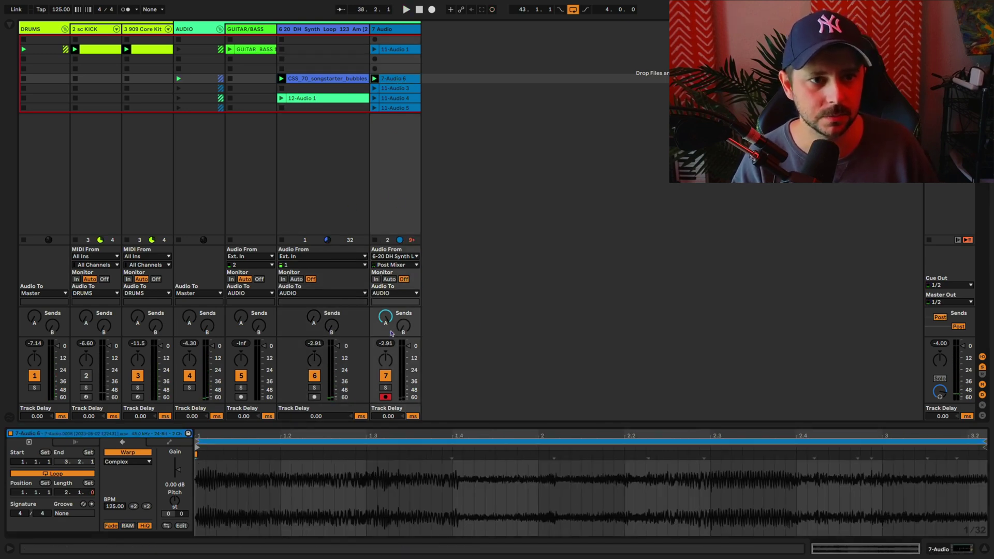
click(374, 79)
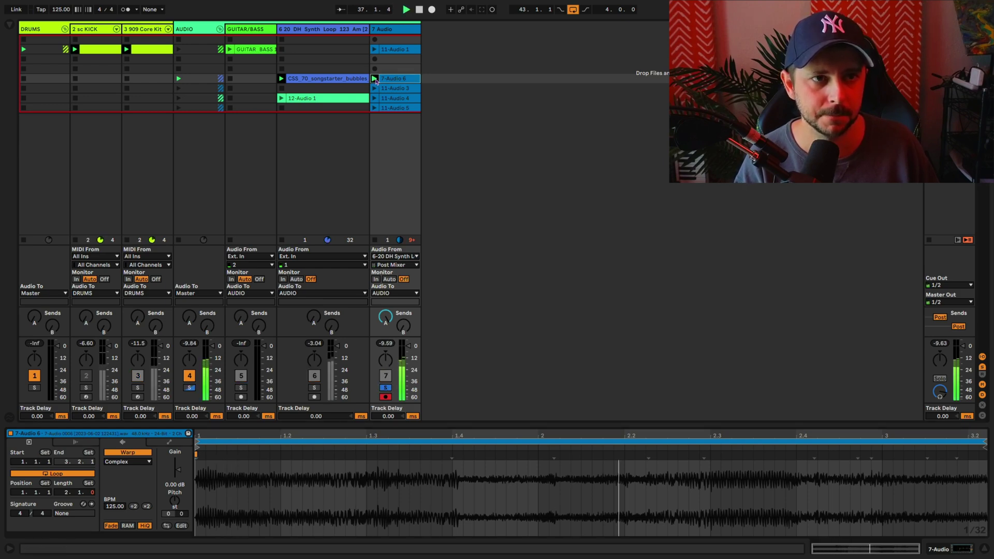
key(Delete)
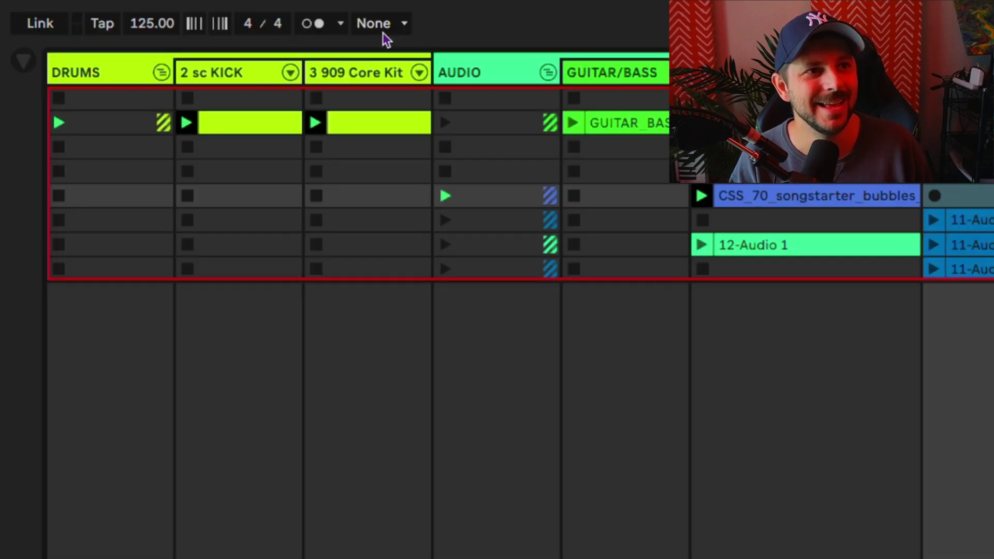
Set the global launch quantization to 1/16 and record the CSS_70_songstarter_bubbles clip into the empty 7 Audio slot beside it
click(382, 29)
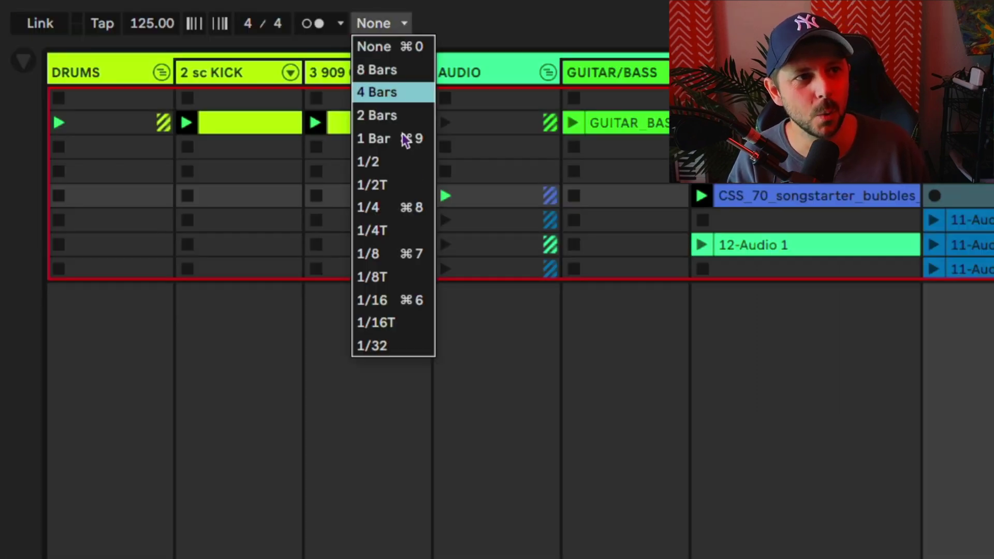
click(390, 301)
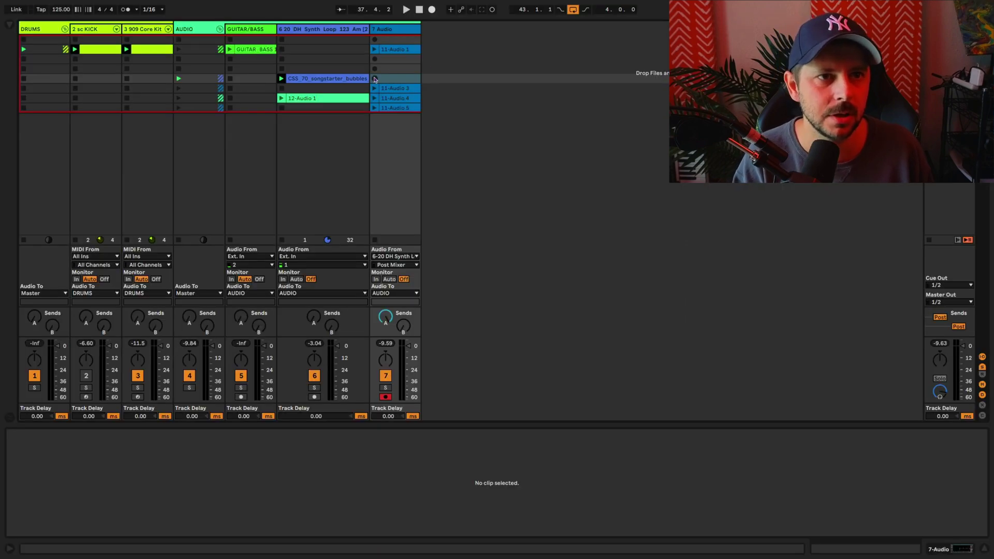
click(374, 79)
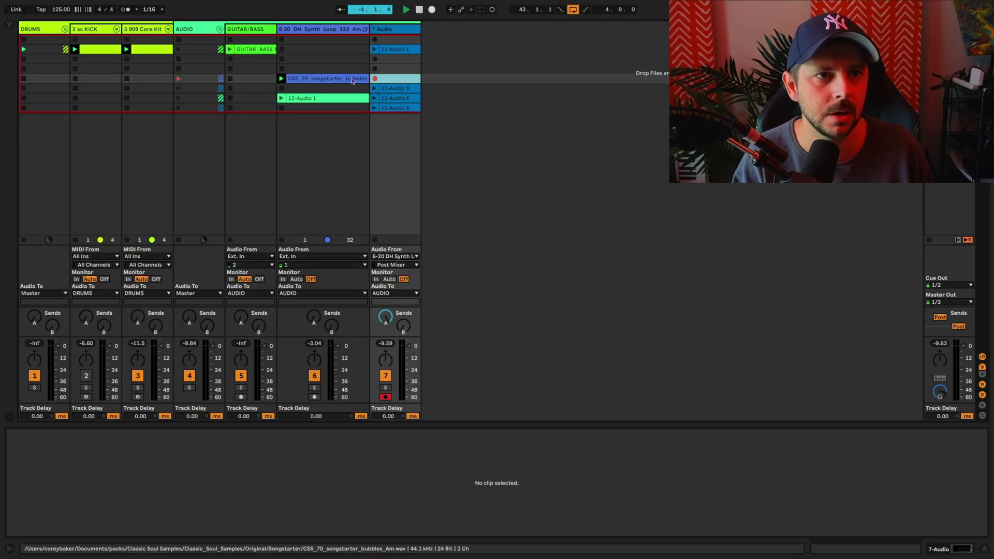
click(326, 78)
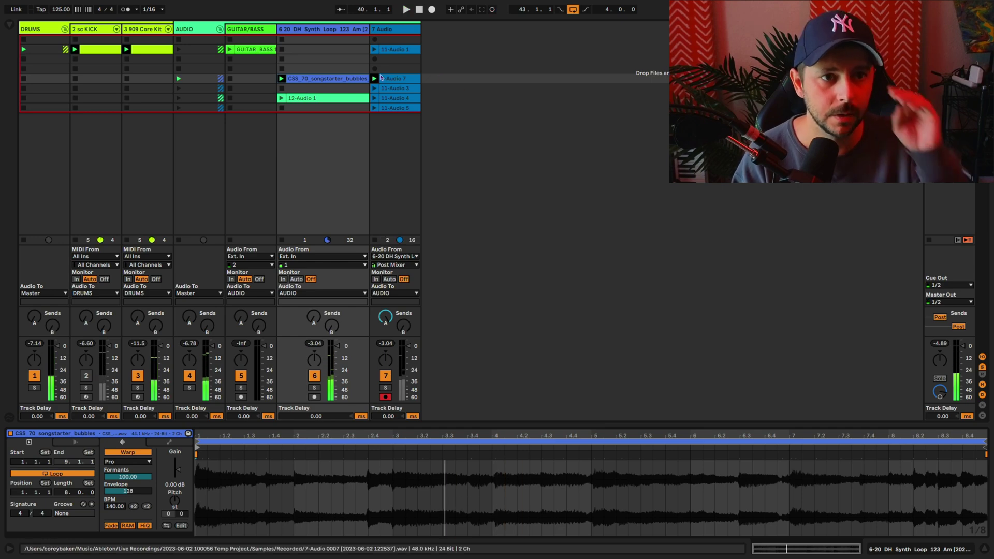
Stop the CSS_70_songstarter_bubbles clip and audition the new recording on the 7 Audio track
click(282, 88)
click(375, 79)
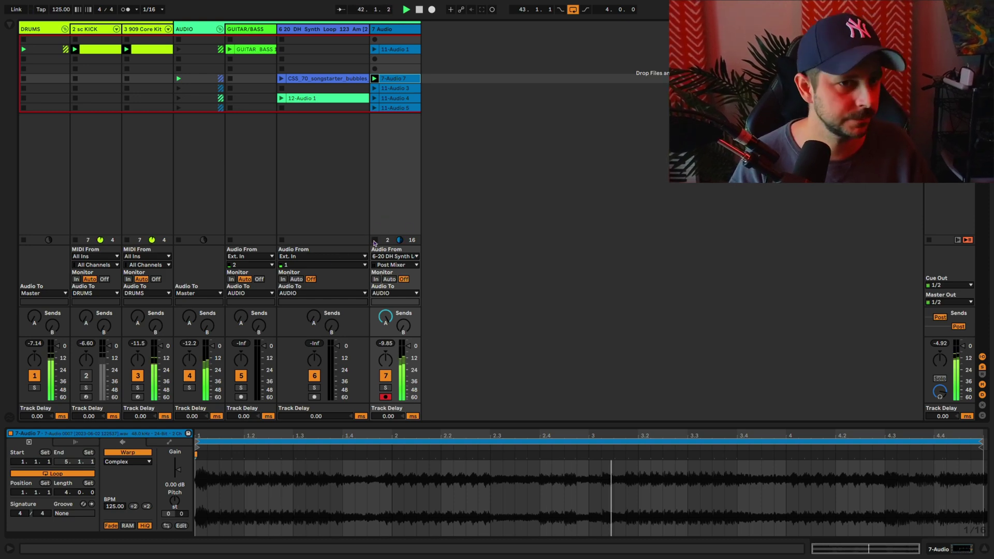
key(Tab)
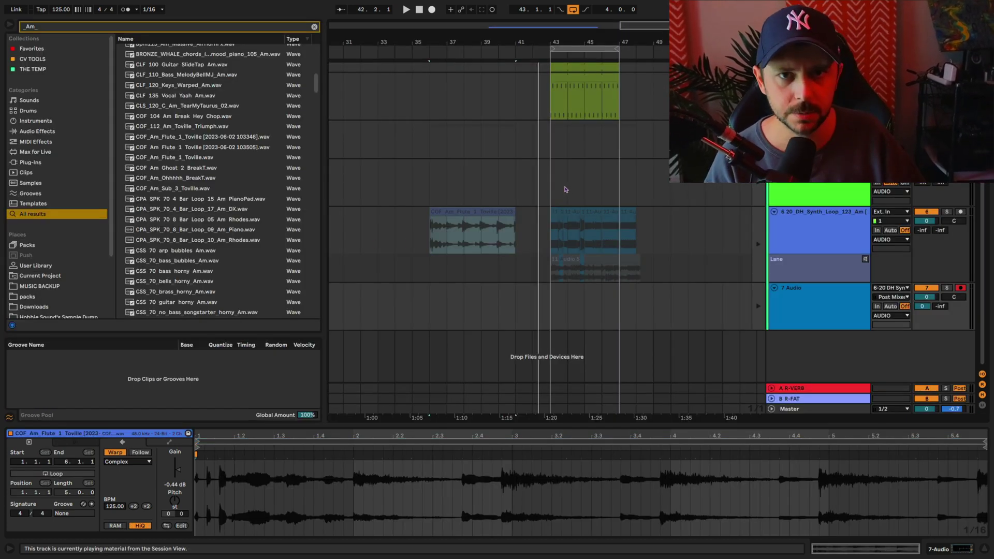
key(Tab)
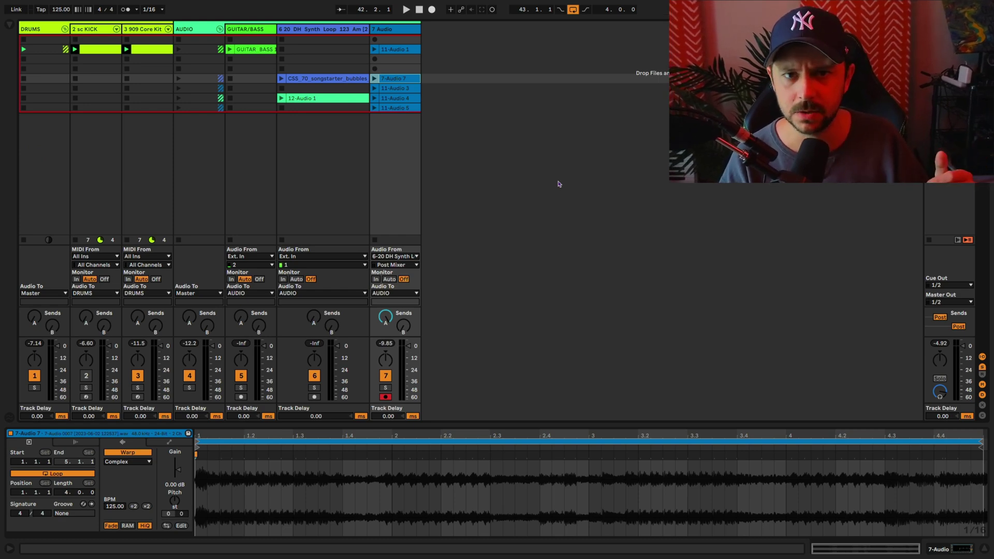
Move the four recorded clips 7-Audio 7 through 11-Audio 5 into the arrangement on the 6-20 DH Synth Loop track, starting at bar 49
click(385, 91)
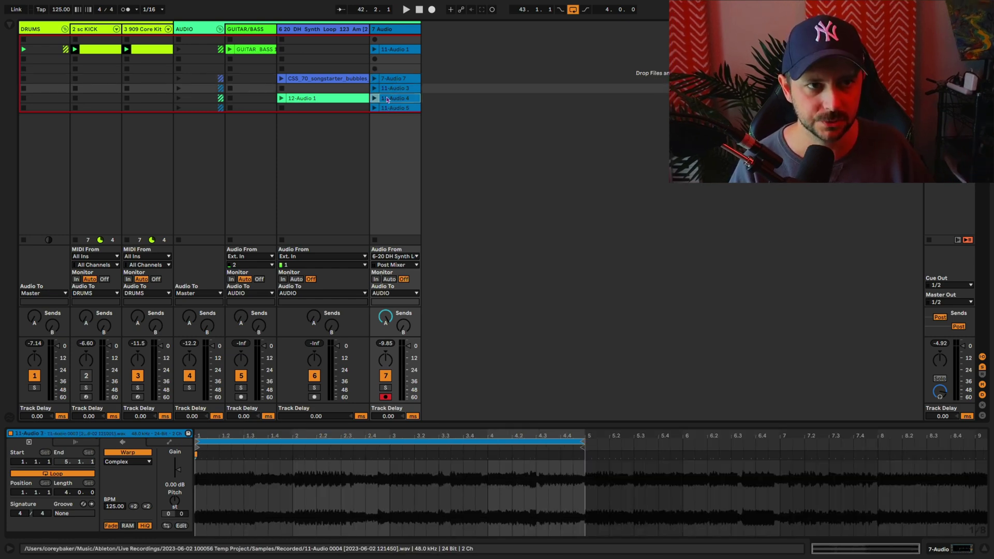
click(389, 108)
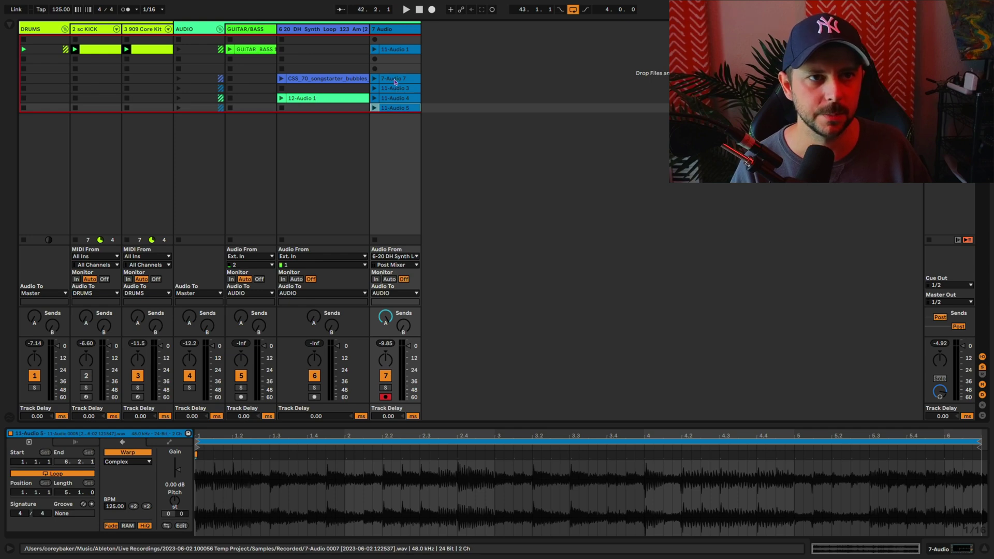
shift+click(394, 79)
key(Tab)
drag(395, 79, 657, 231)
drag(685, 47, 616, 298)
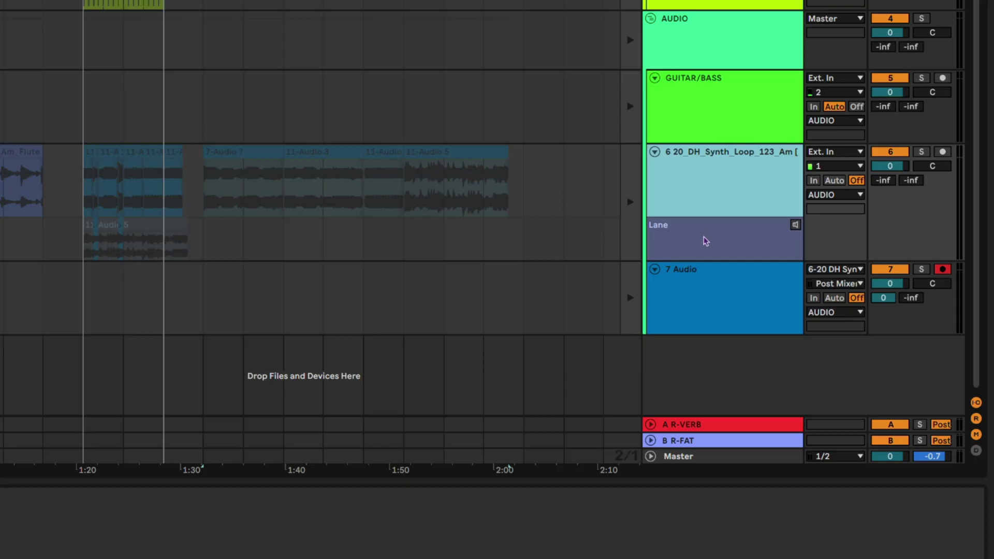
Insert two more take lanes under the 6-20 DH Synth Loop track
right_click(806, 267)
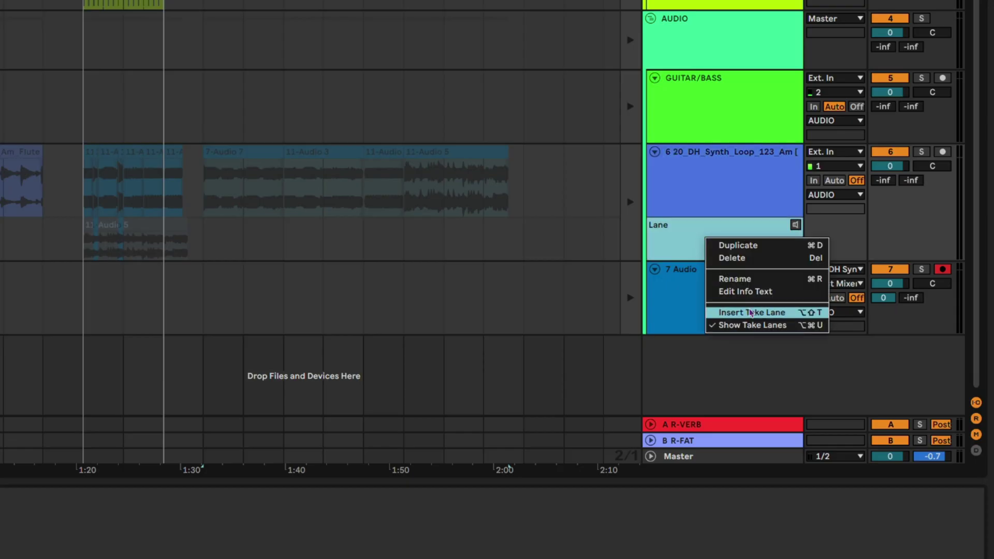
click(755, 314)
right_click(716, 248)
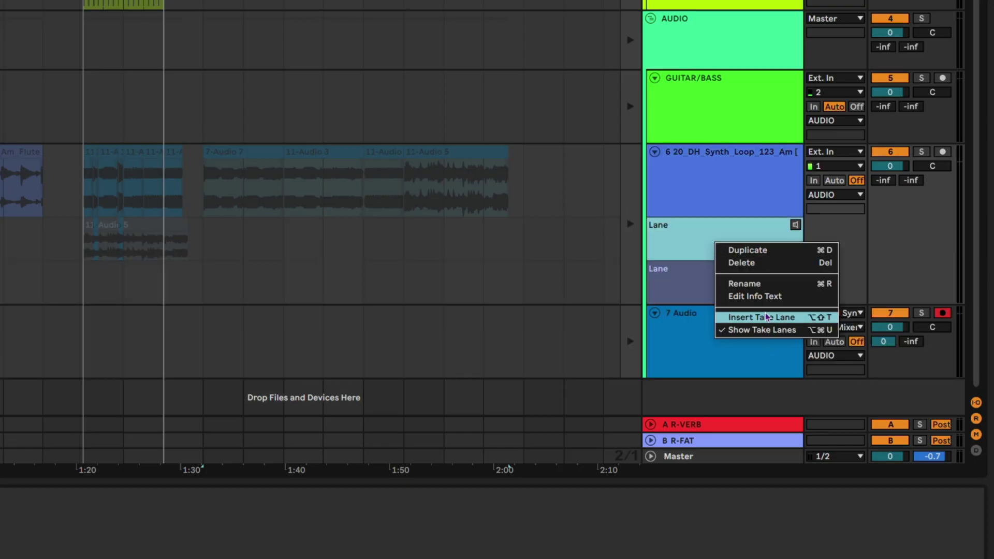
click(753, 316)
right_click(704, 181)
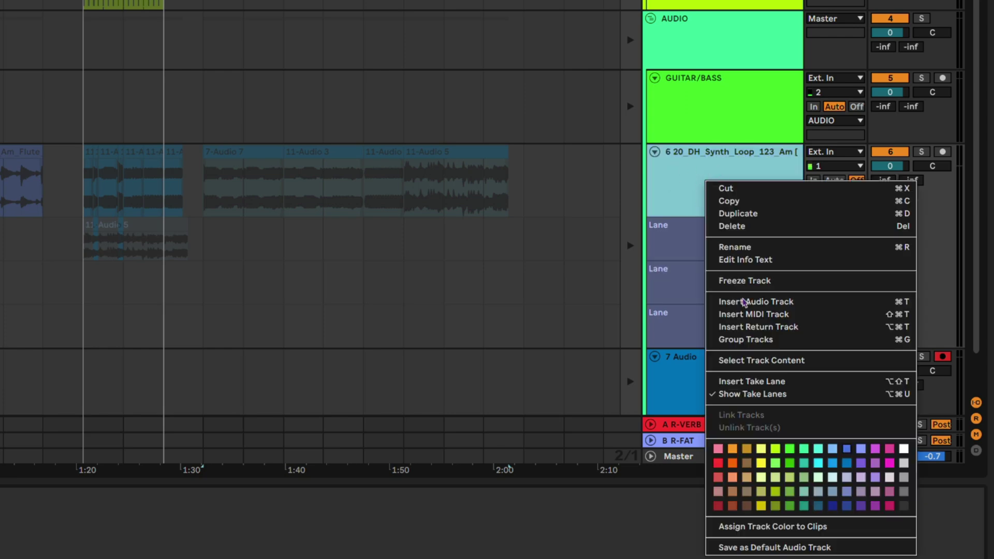
click(673, 187)
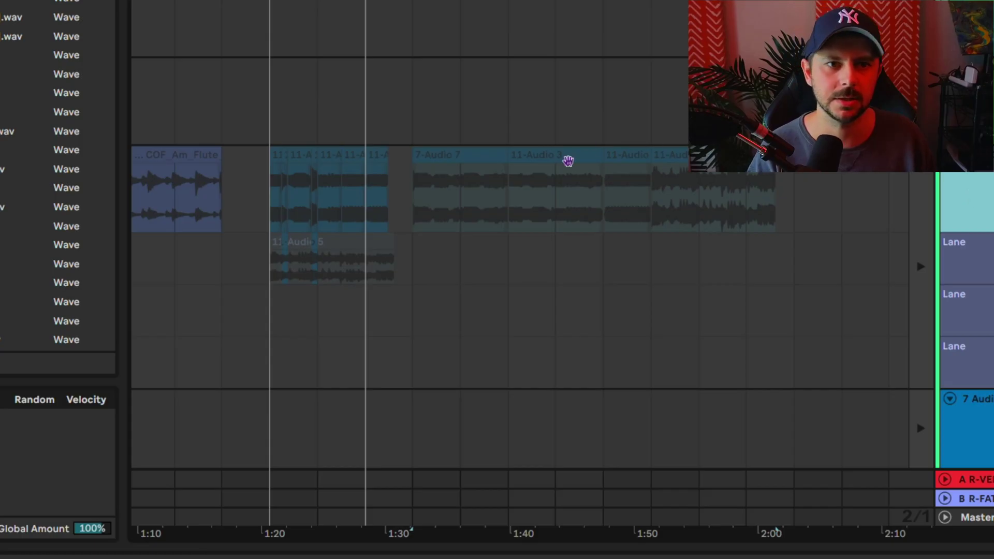
Move the 11-Audio 3, 11-Audio 4 and 11-Audio 5 clips into separate take lanes, aligned with the start of 7-Audio 7
drag(567, 161, 470, 236)
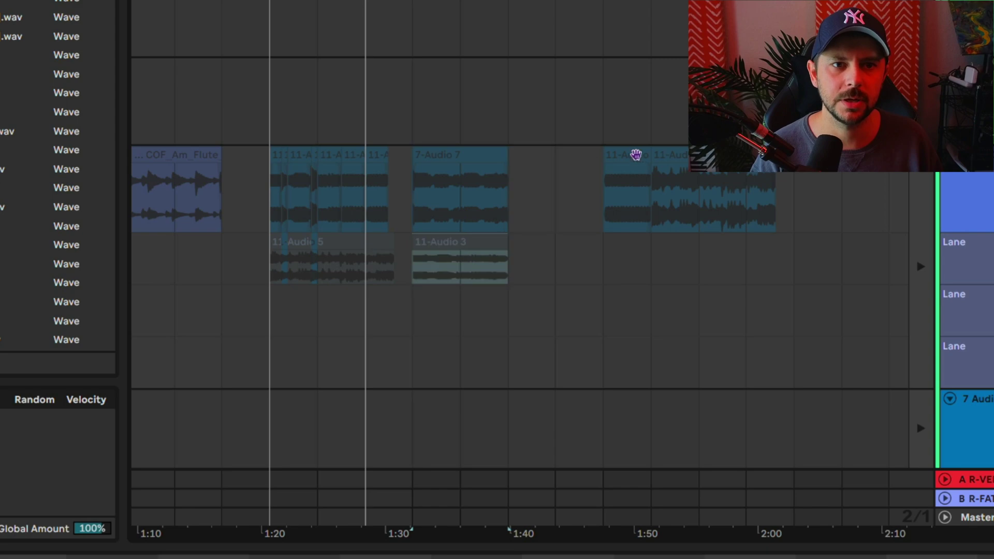
drag(636, 155, 448, 310)
drag(678, 159, 394, 357)
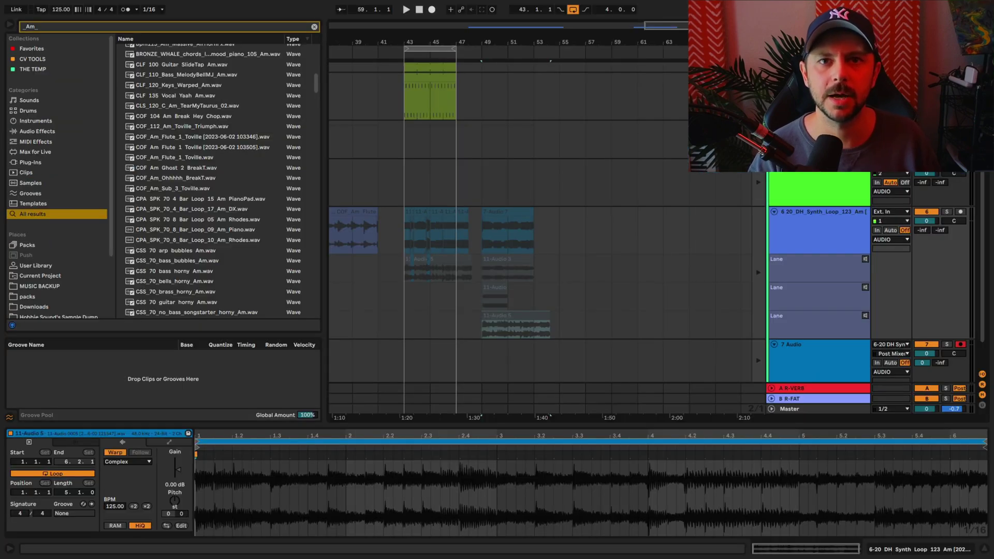
Copy the four-bar drum clips from bar 43 to bar 49 and loop that section
click(429, 69)
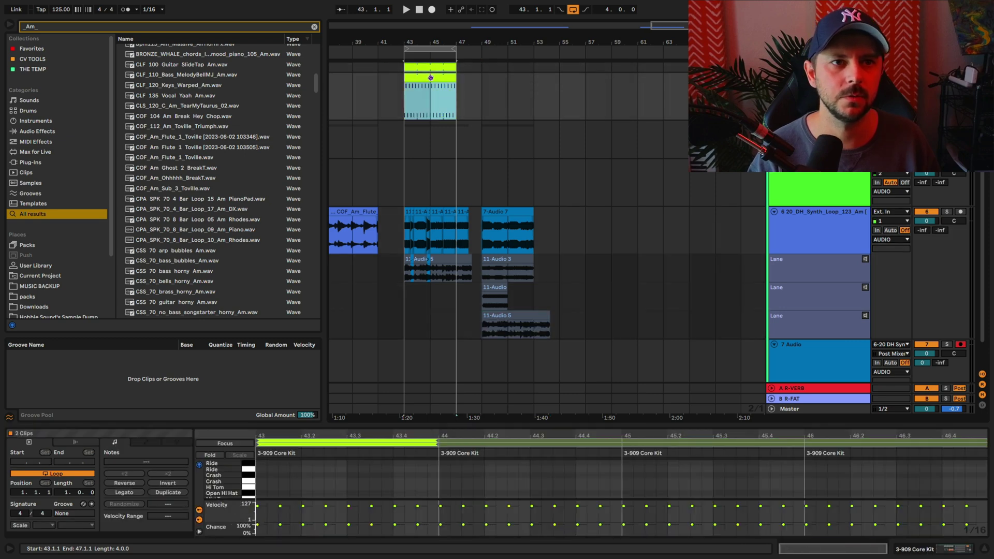
drag(430, 77, 510, 81)
key(ctrl+l)
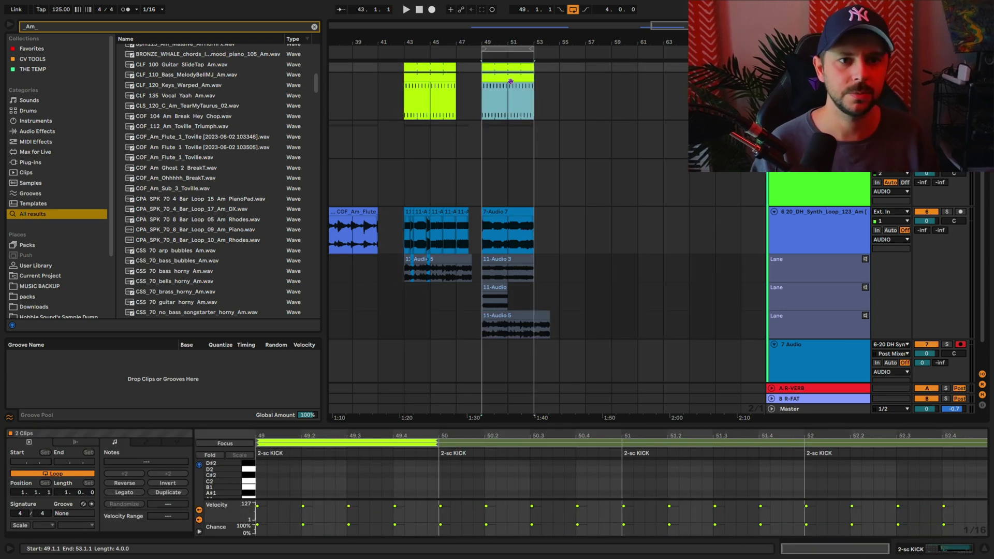
Start playback and duplicate the 11-Audio 4 clip in its take lane to fill the four-bar loop
key(space)
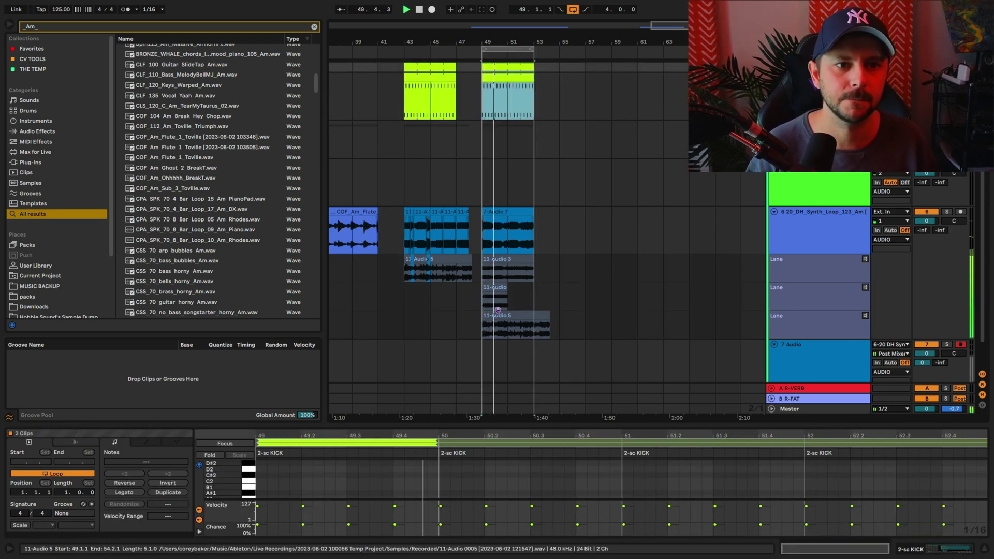
click(498, 288)
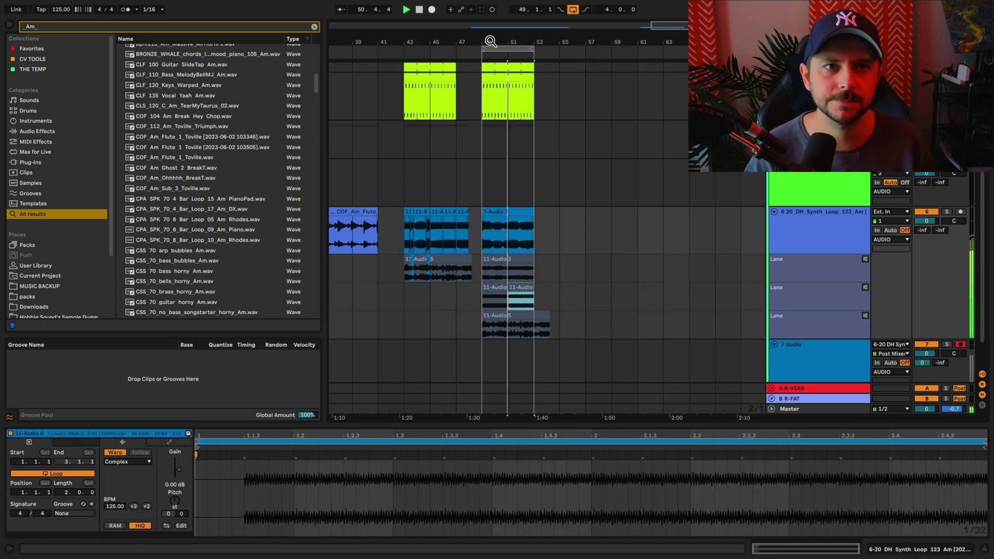
key(z)
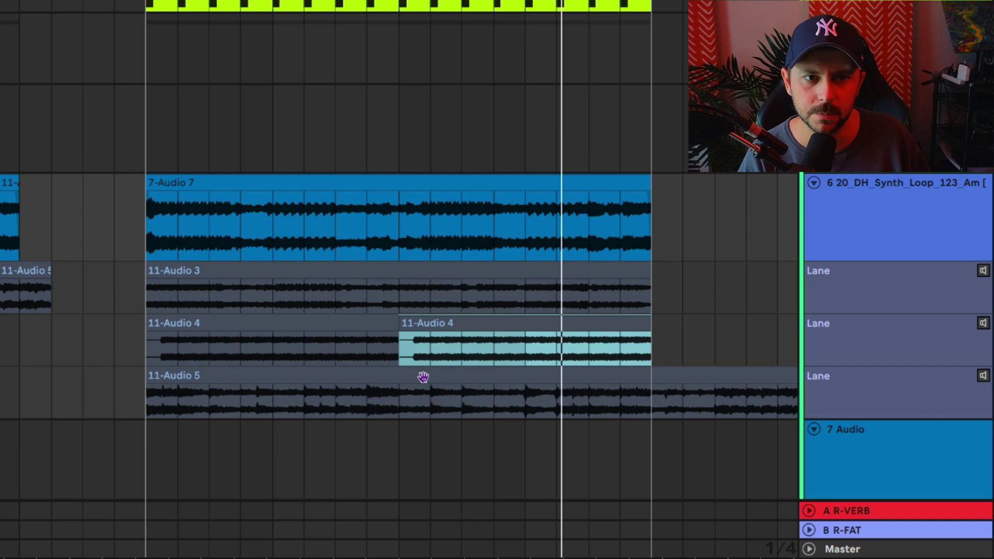
Audition the take lane holding 11-Audio 5 against the drums
click(423, 377)
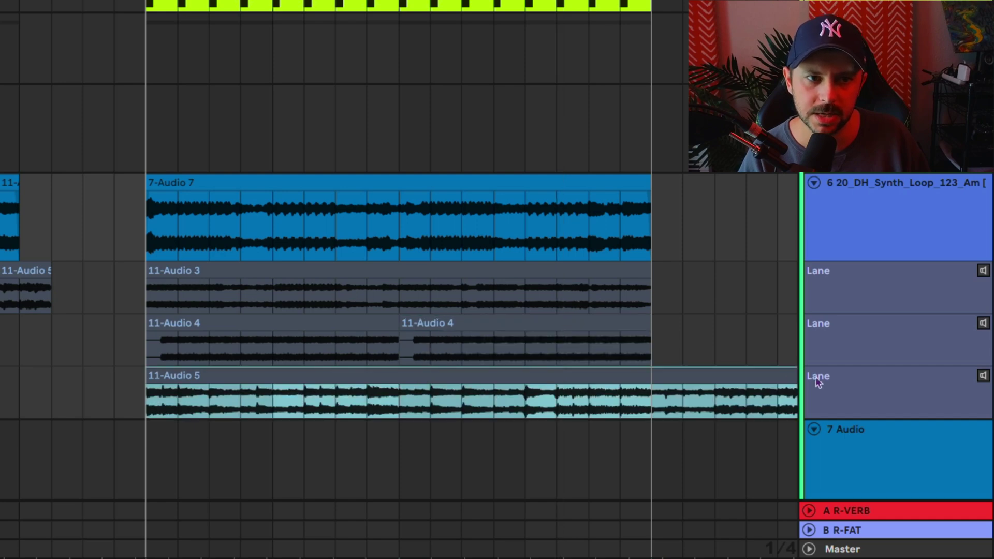
click(983, 376)
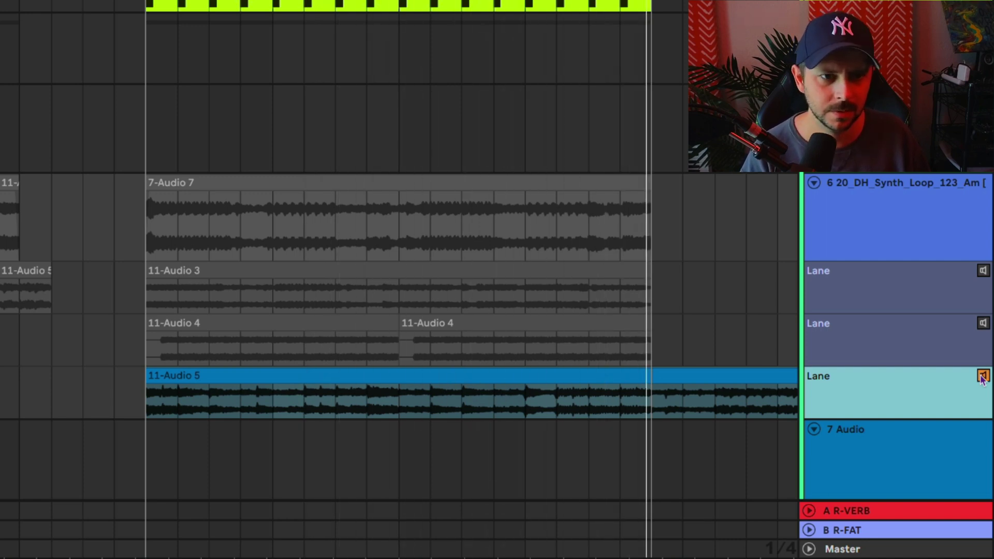
click(982, 377)
Comp one-beat sections of the 11-Audio 5 take into the main lane at the loop's third, eighth and thirteenth beats
drag(212, 405, 236, 409)
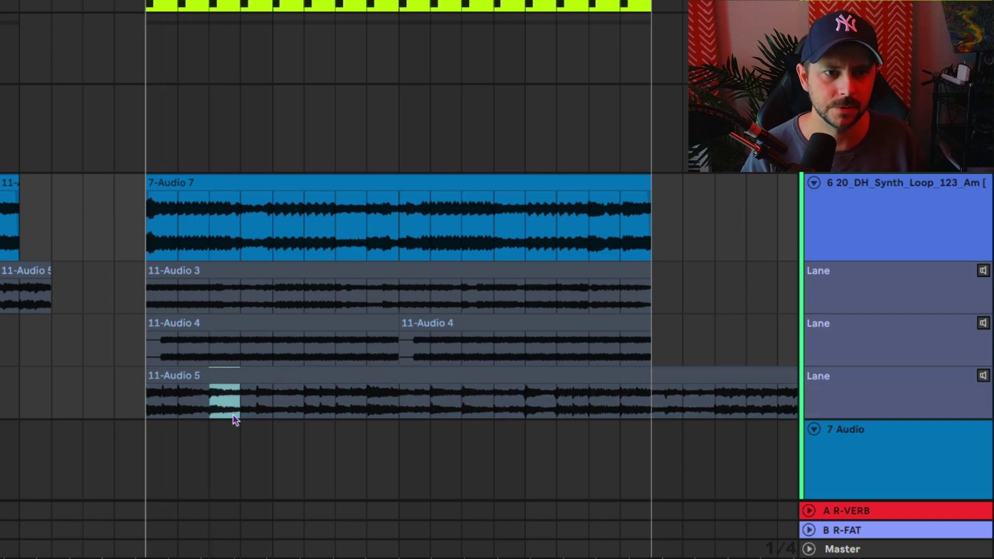
drag(368, 399, 377, 406)
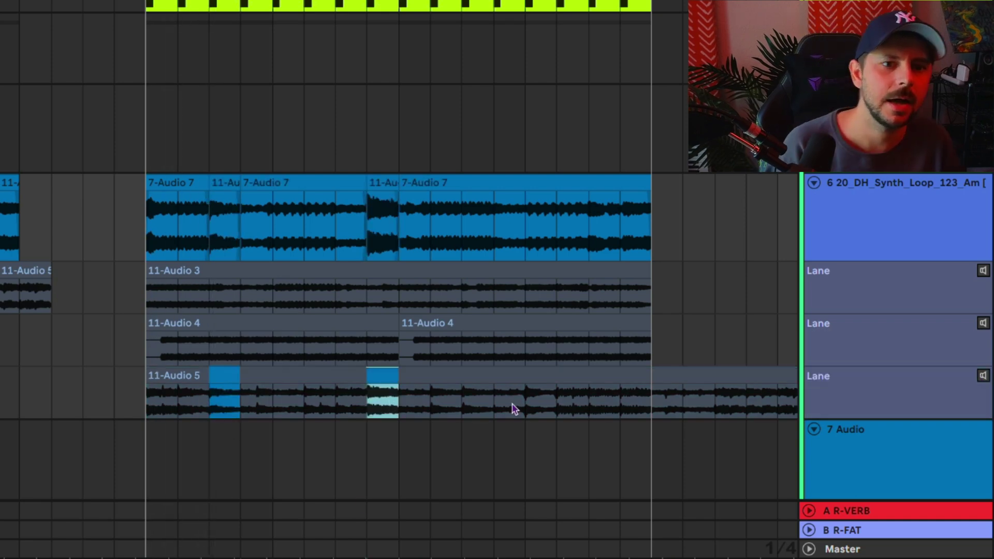
drag(541, 411, 544, 412)
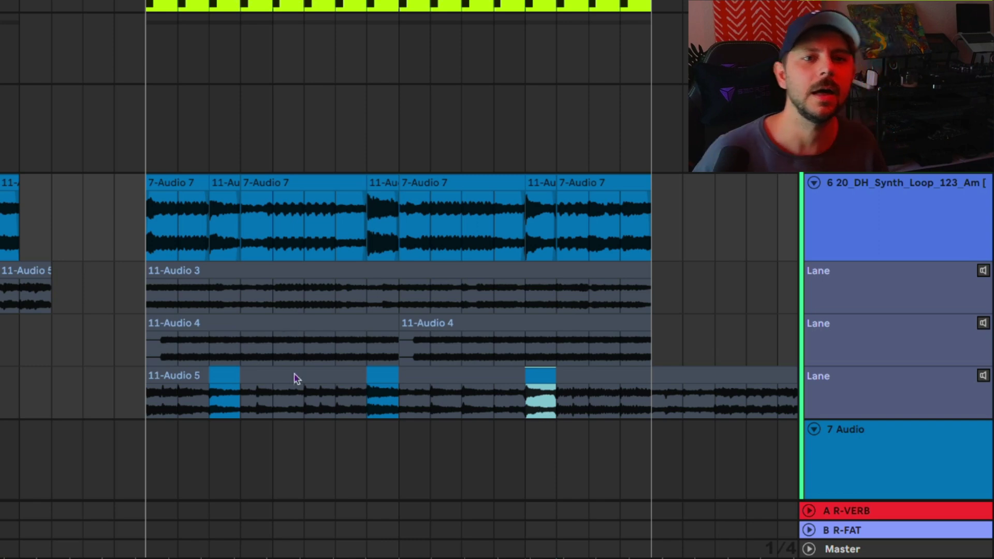
Play the comp from the loop's start and add one-beat sections of the 11-Audio 4 take at its seventh and sixteenth beats
click(145, 235)
key(space)
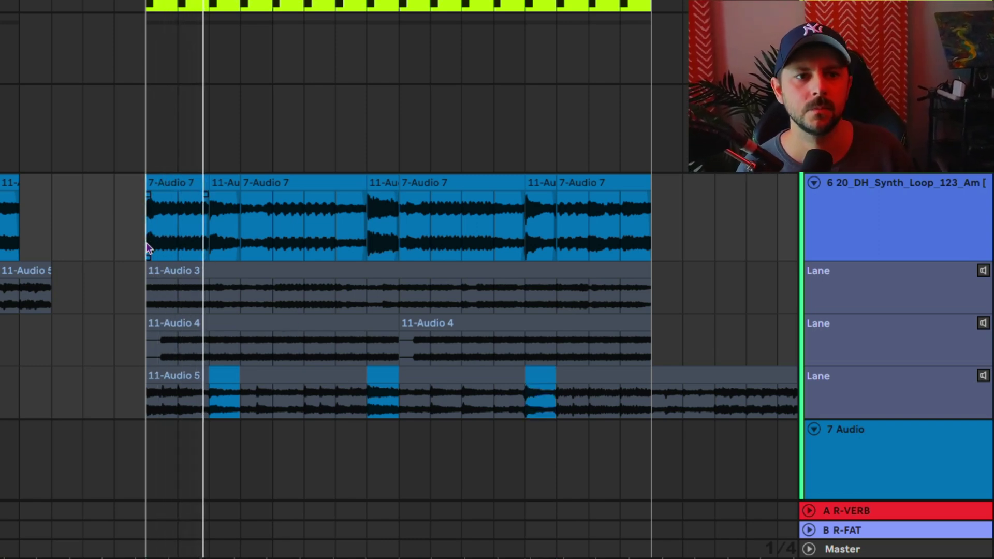
click(356, 352)
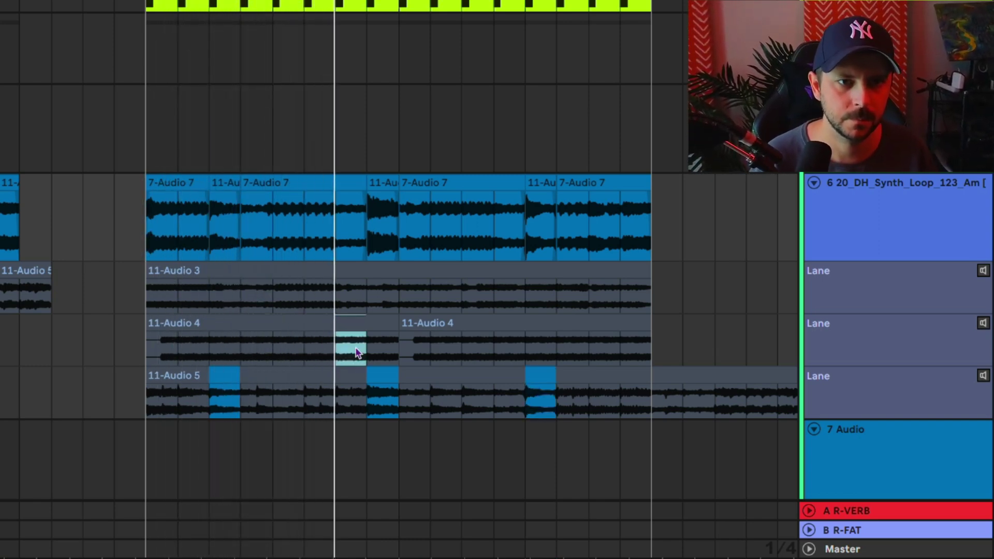
click(634, 351)
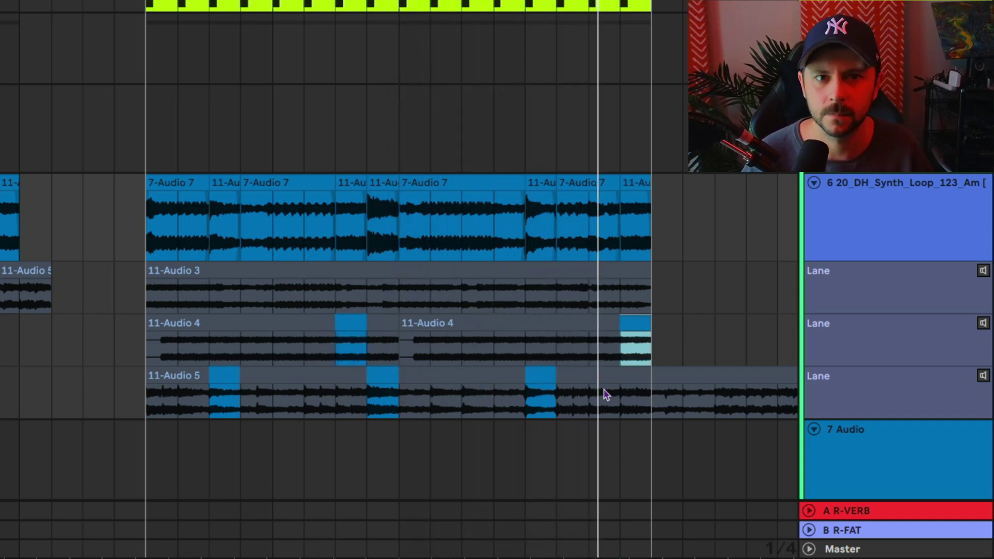